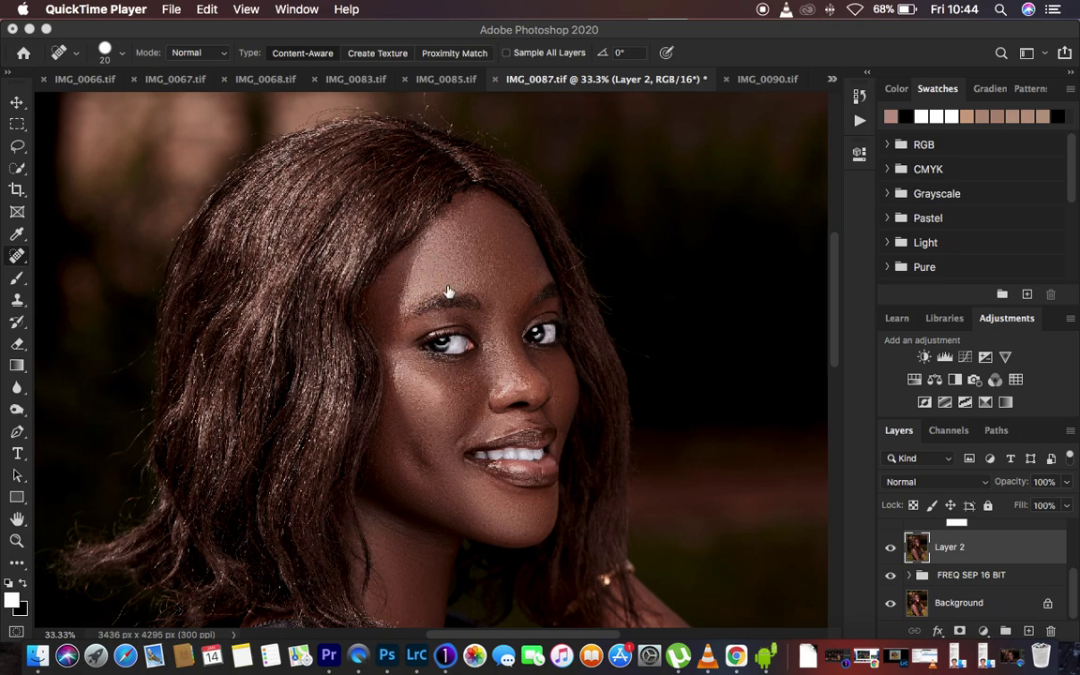
Compare the retouched portrait with the original by repeatedly showing only the Background layer and restoring all layers
click(891, 605)
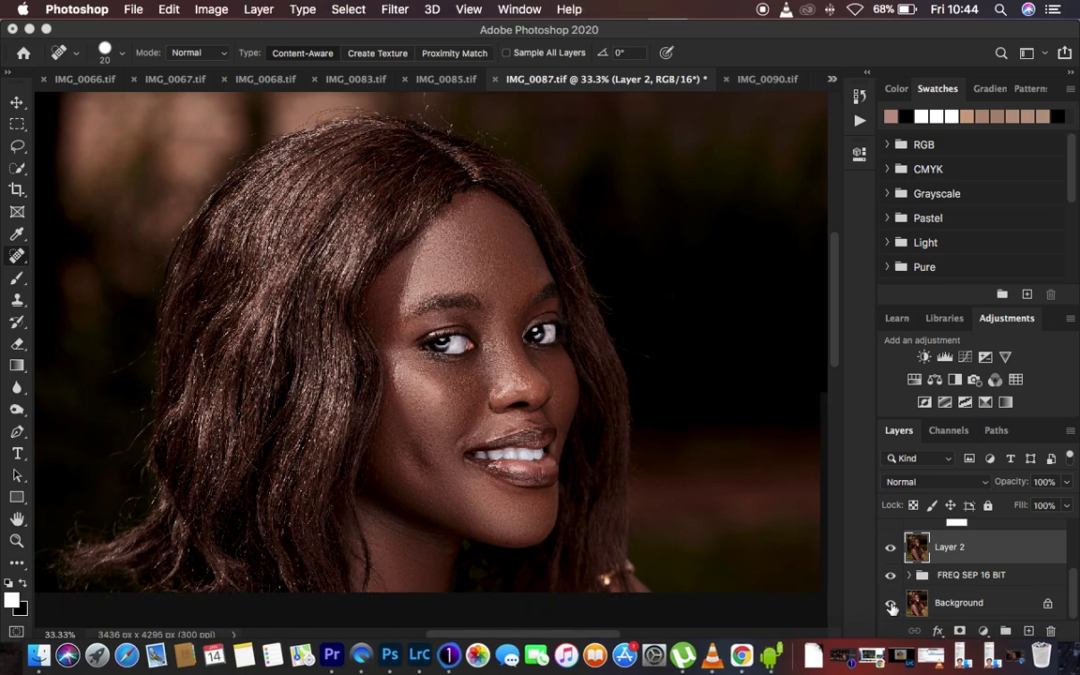
alt+click(892, 606)
alt+click(892, 605)
alt+click(892, 605)
alt+click(892, 605)
alt+click(891, 605)
alt+click(892, 605)
alt+click(891, 606)
alt+click(891, 605)
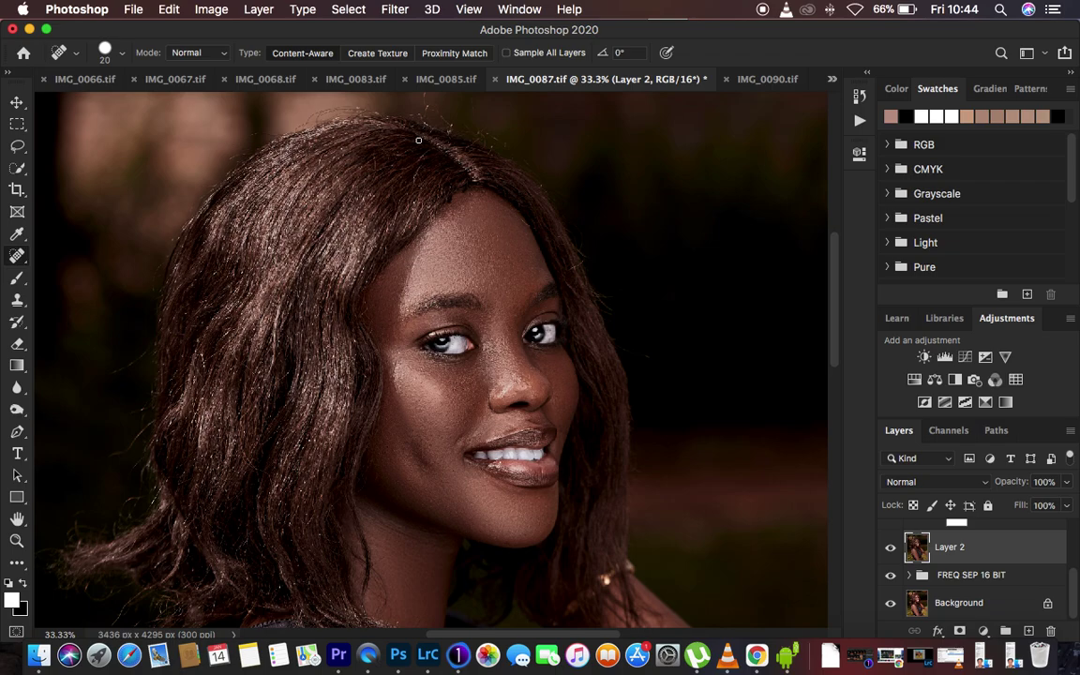
click(132, 9)
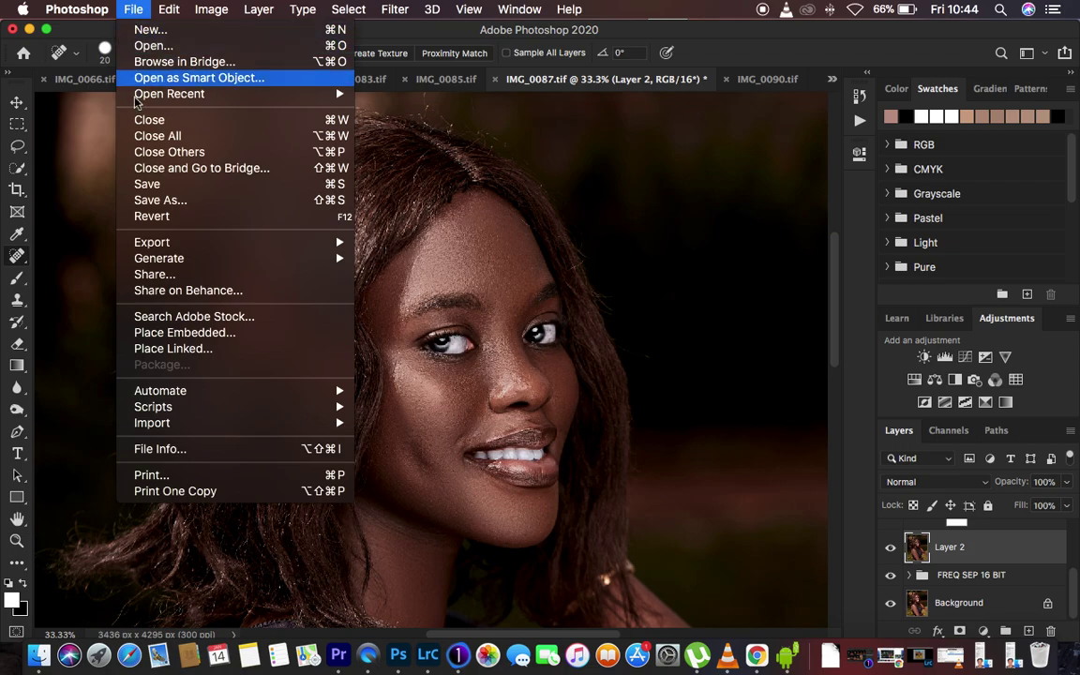
click(175, 202)
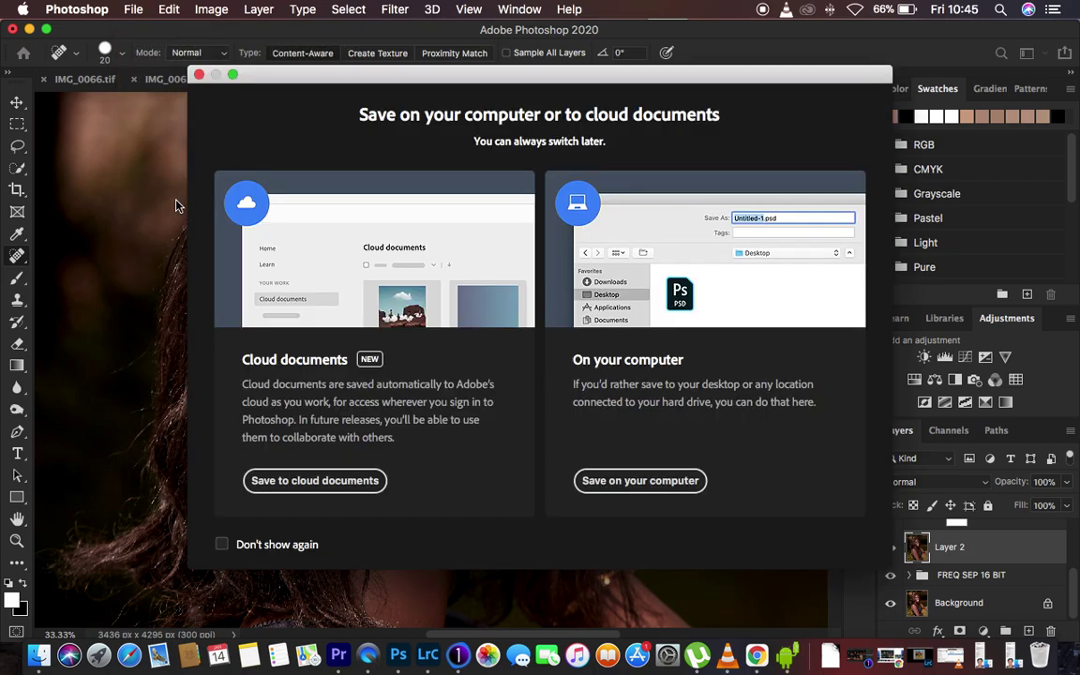
click(646, 479)
click(569, 218)
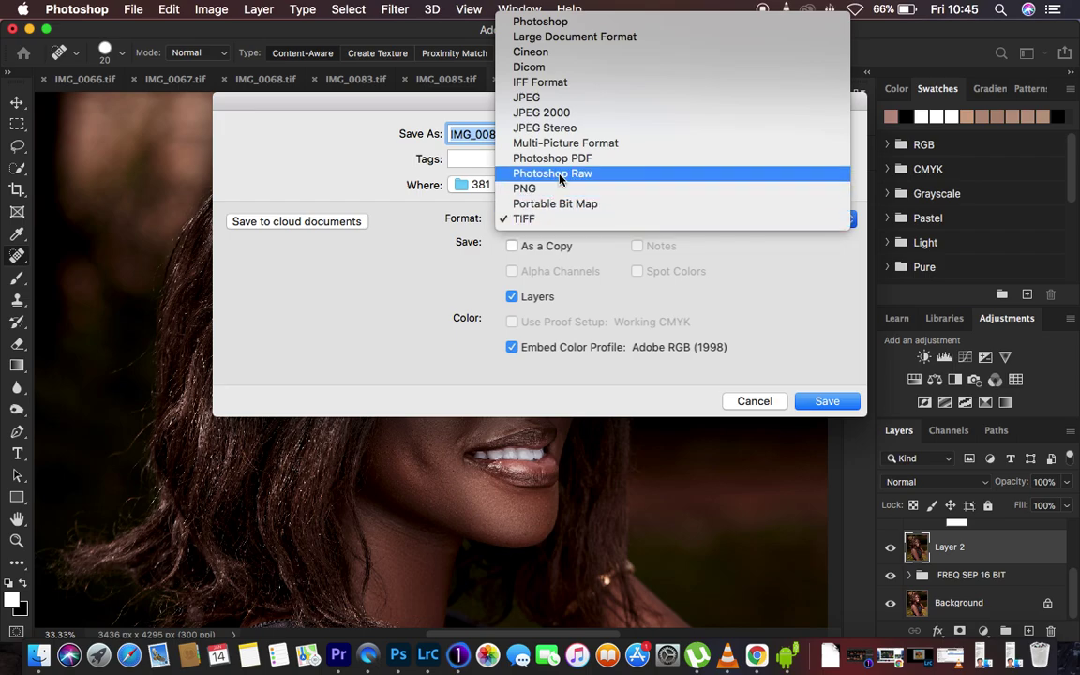
click(565, 108)
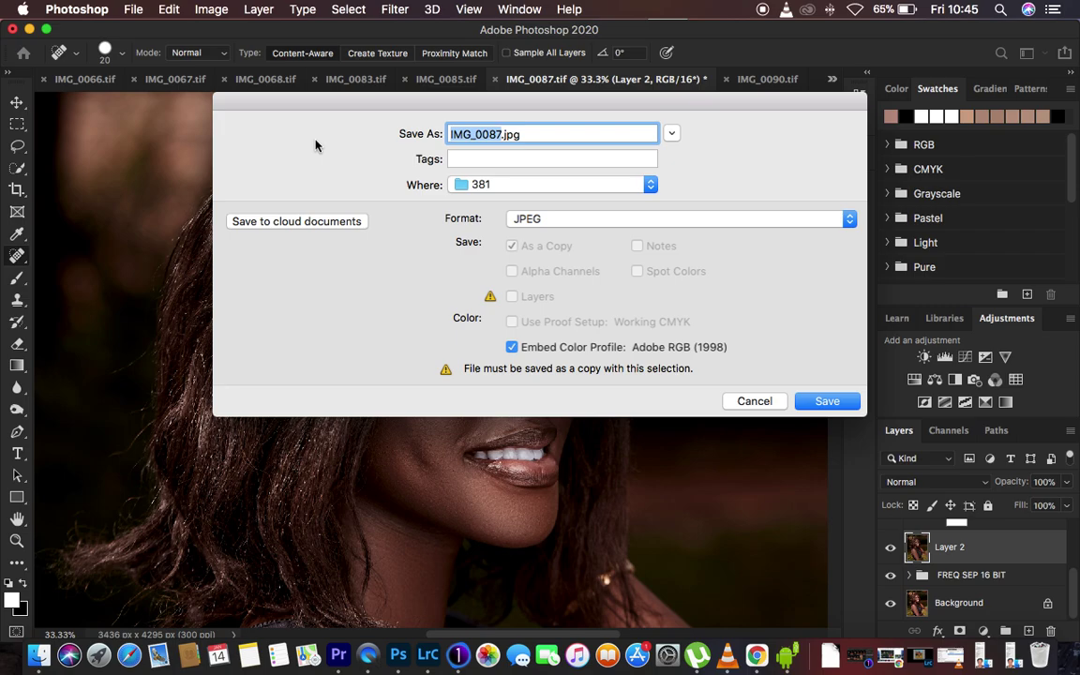
click(750, 400)
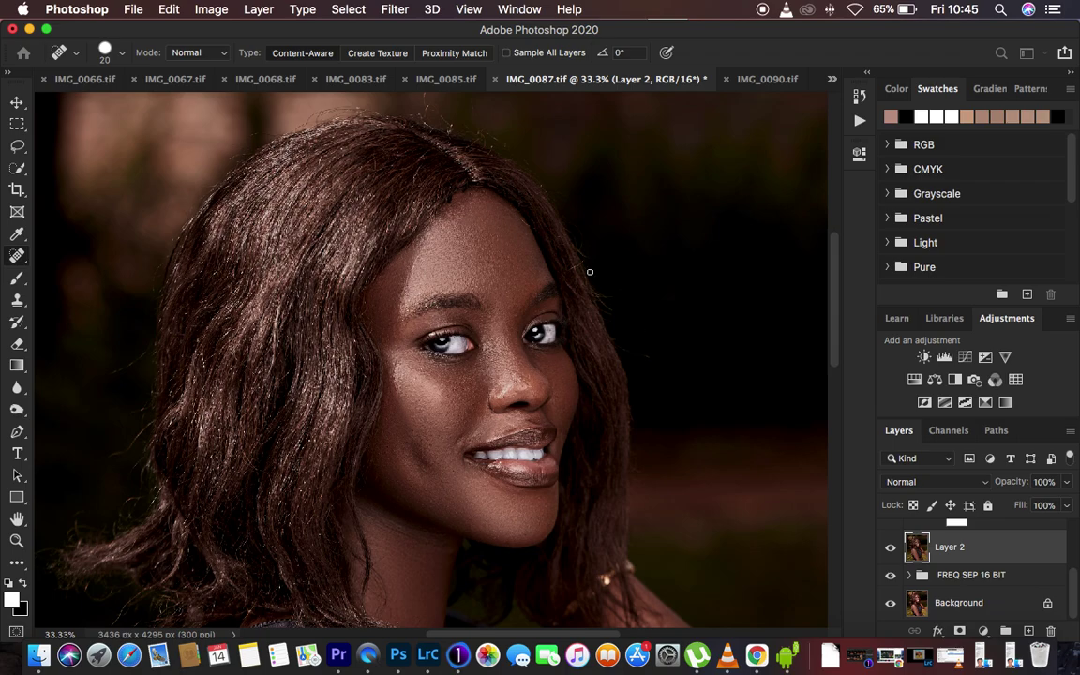
Review the Save for Web settings and resampling methods for a JPEG export of the whole portrait, leaving without saving
click(133, 9)
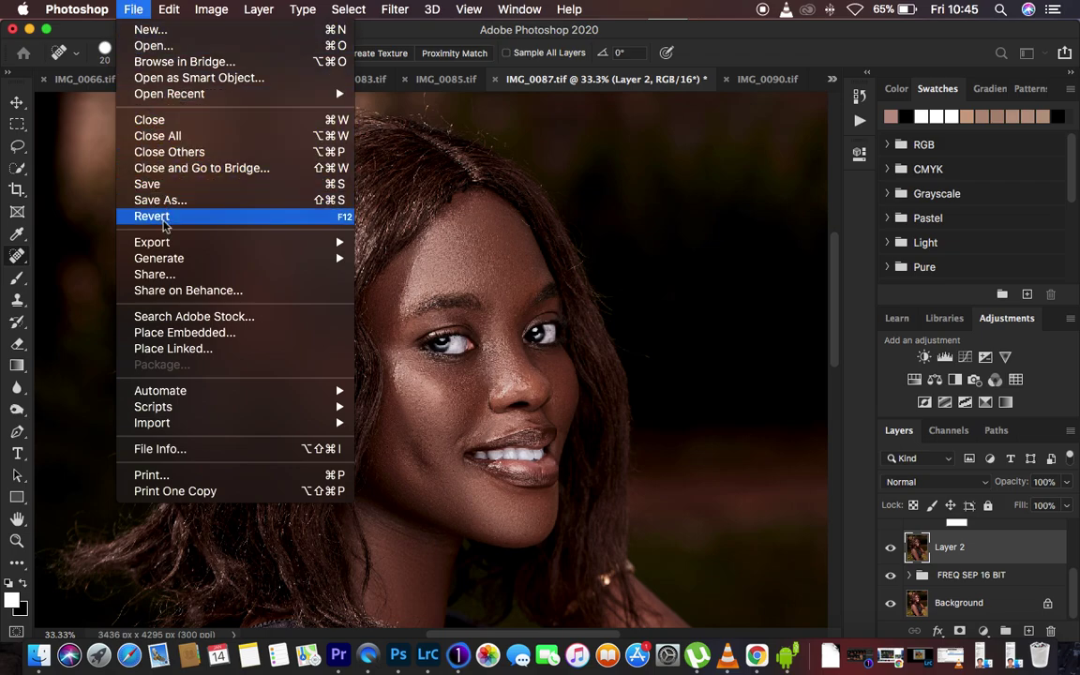
mouse_move(170, 245)
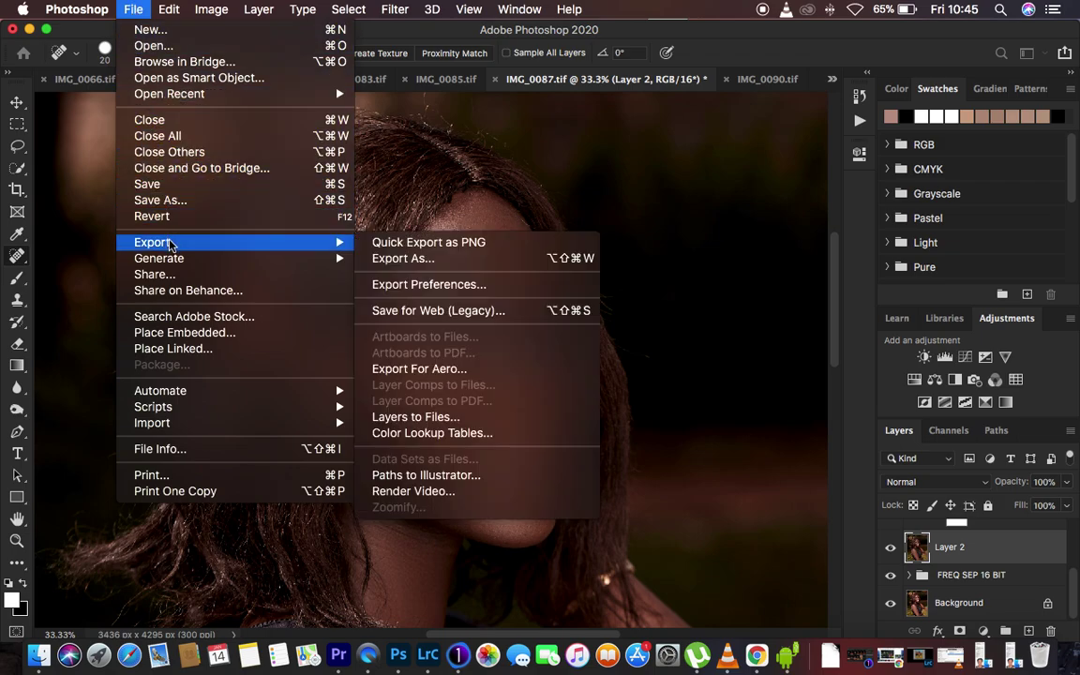
click(441, 316)
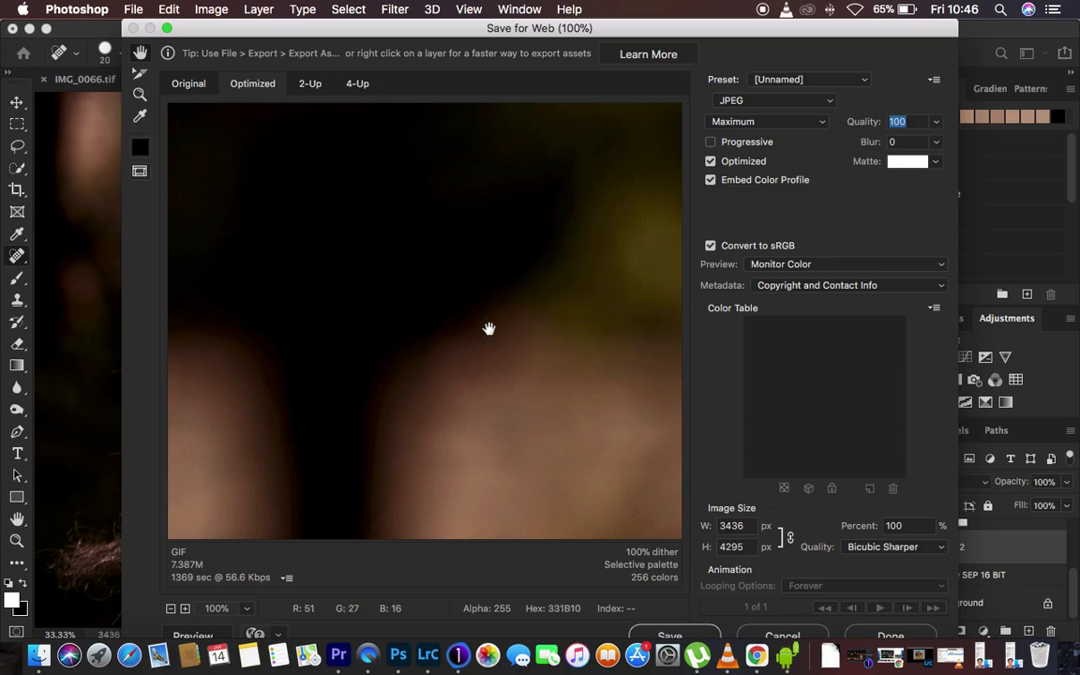
key(super+minus)
key(super+minus)
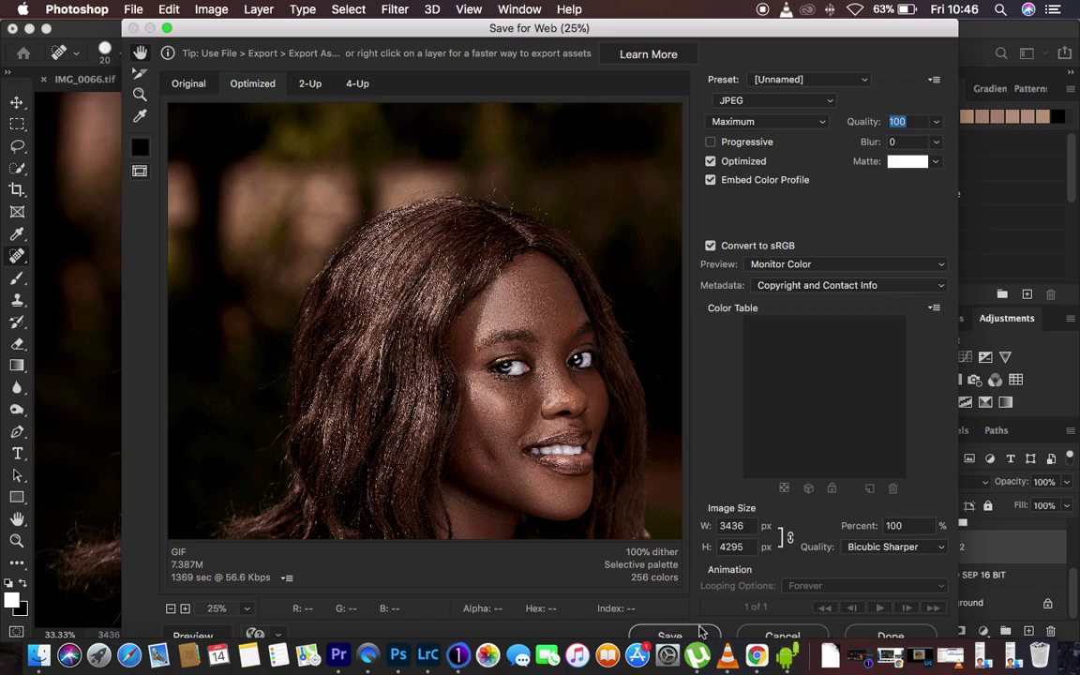
click(882, 547)
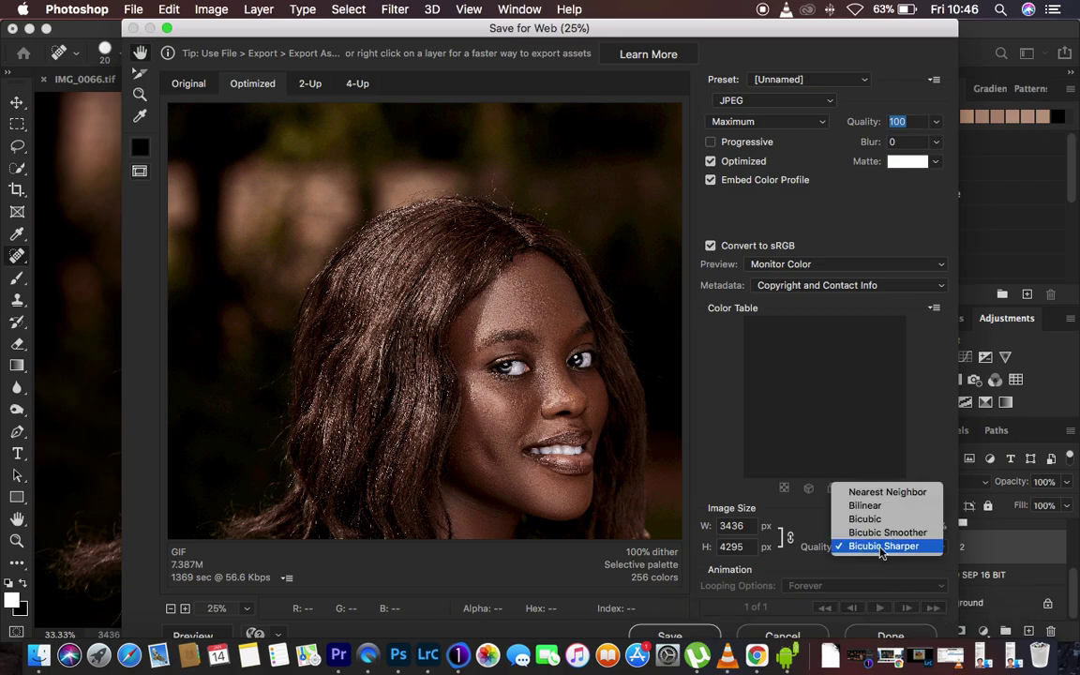
click(877, 551)
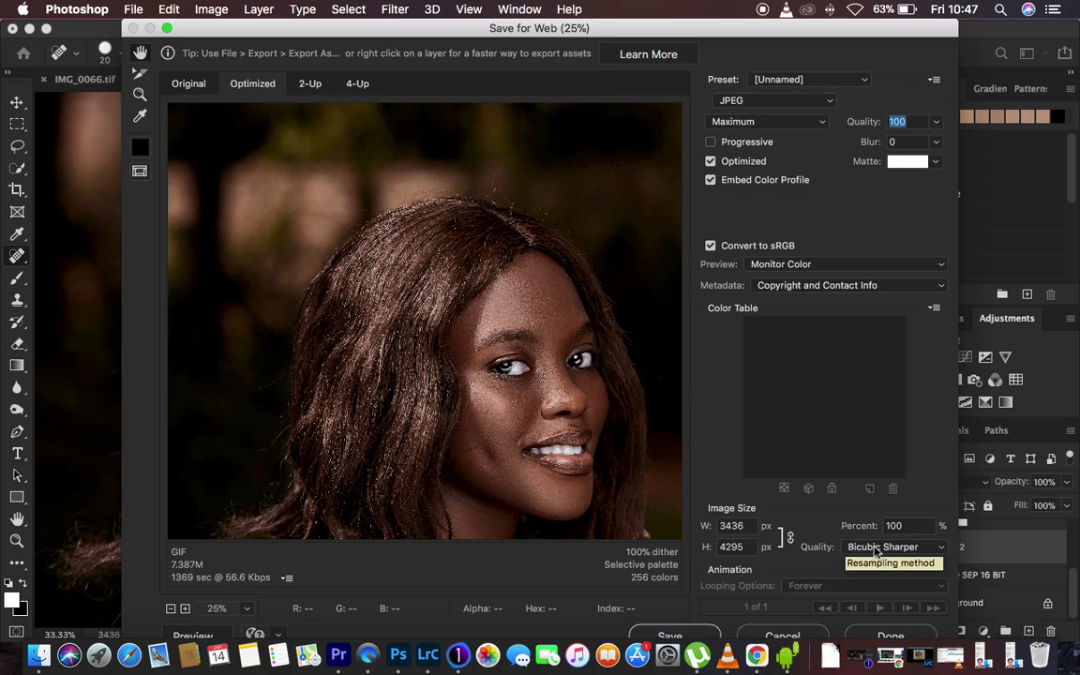
click(792, 637)
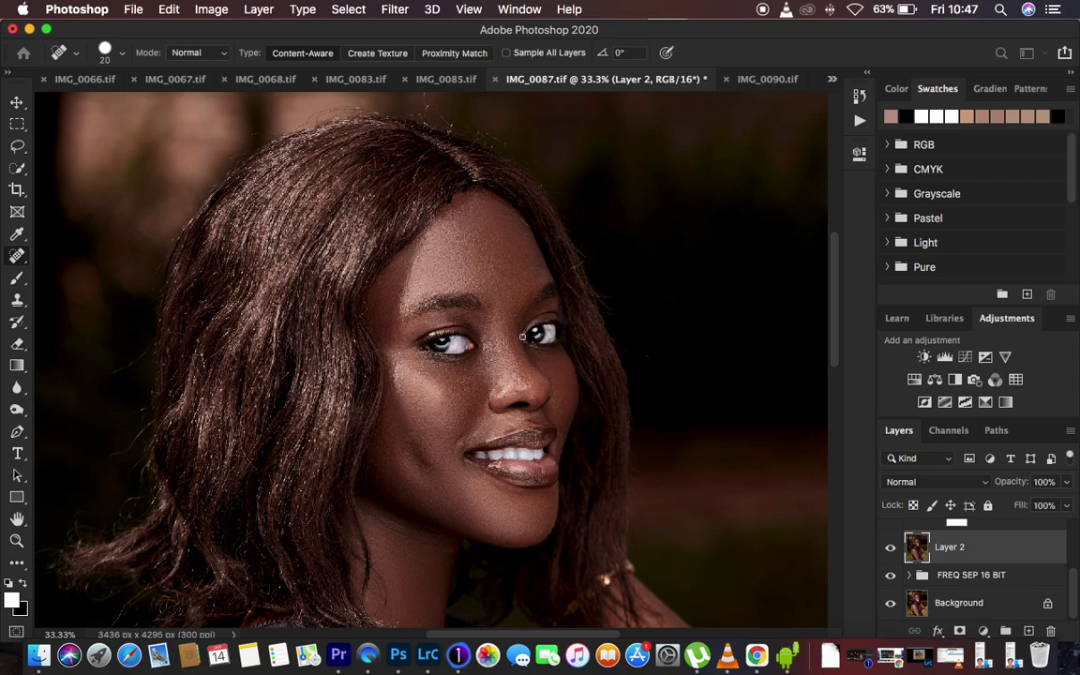
Set up an Export As of the portrait in JPG format with Bicubic Sharper resampling
click(131, 10)
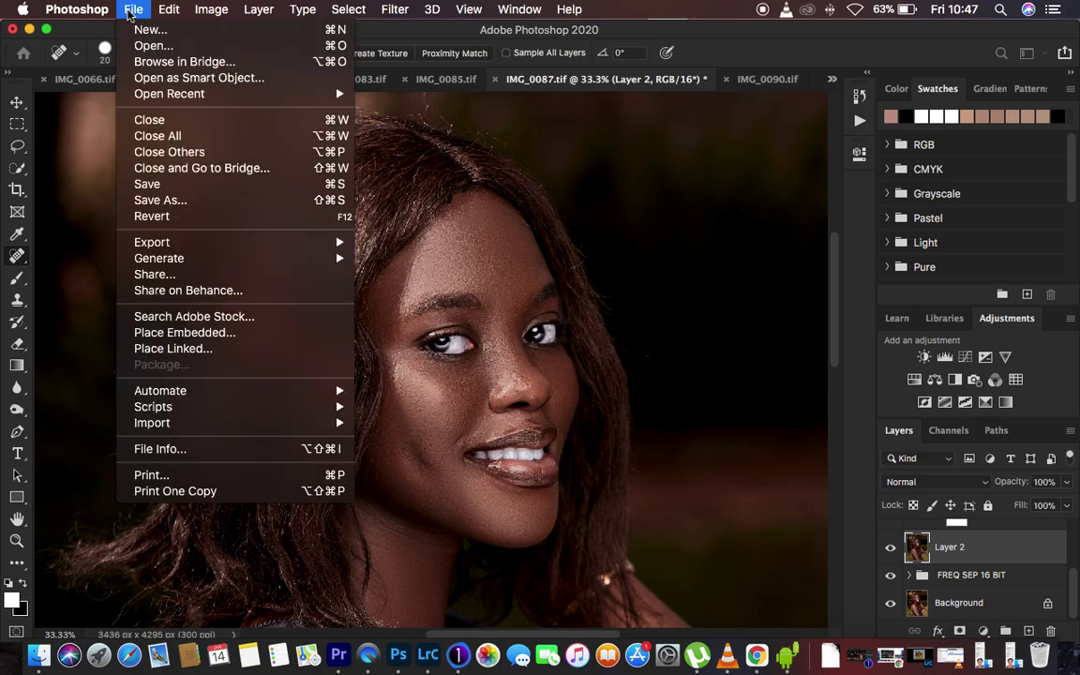
mouse_move(176, 243)
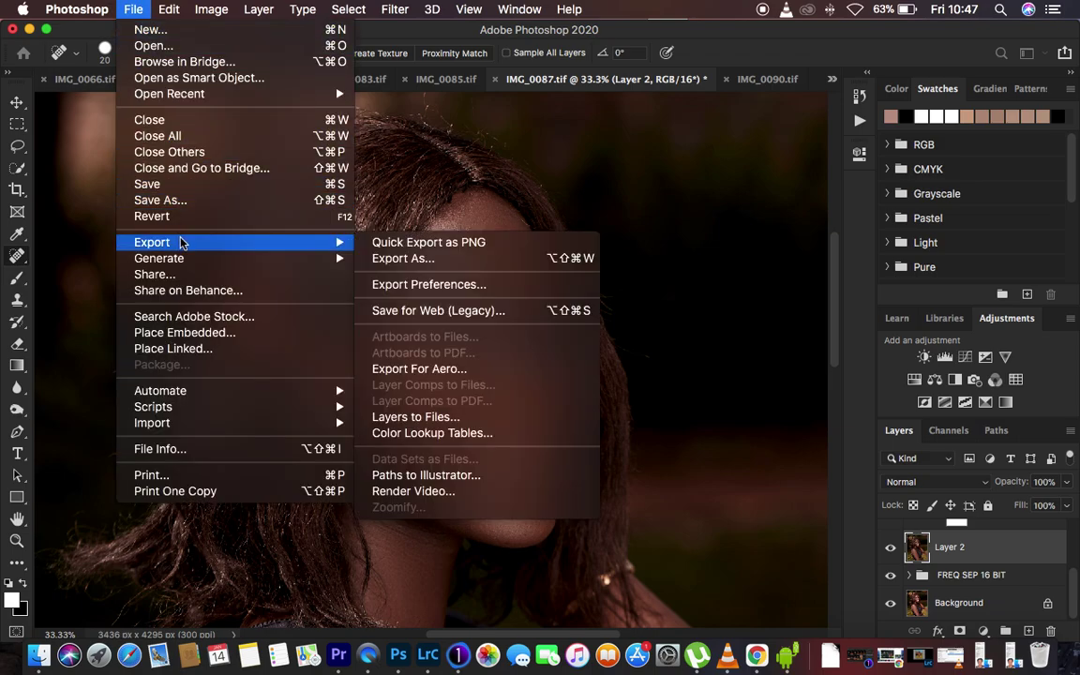
click(402, 259)
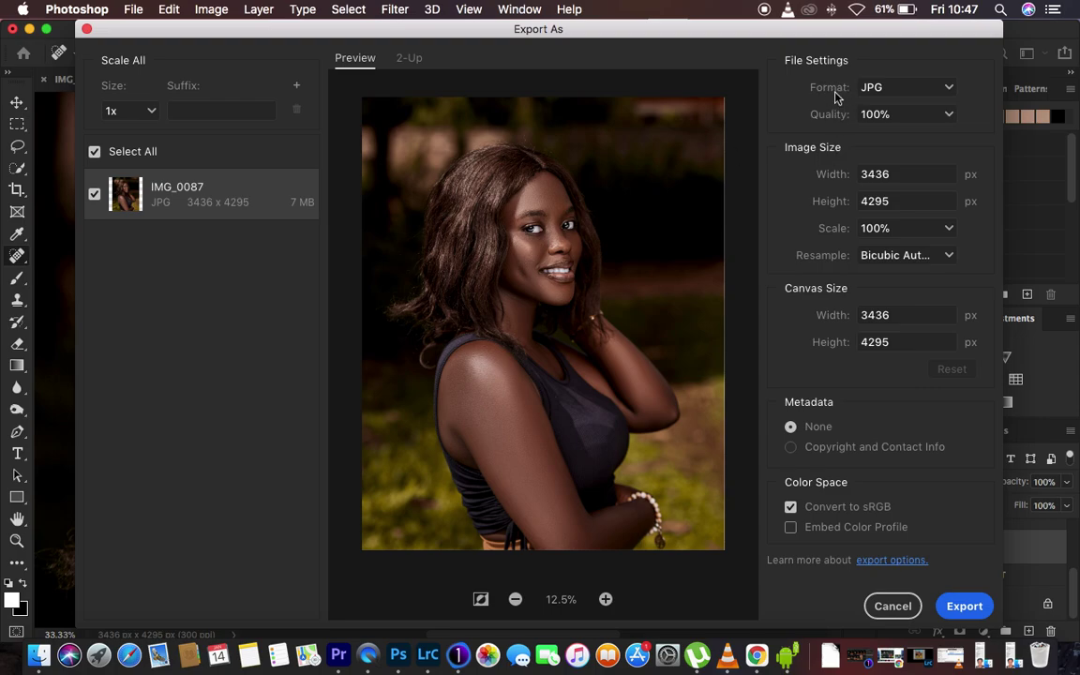
click(872, 86)
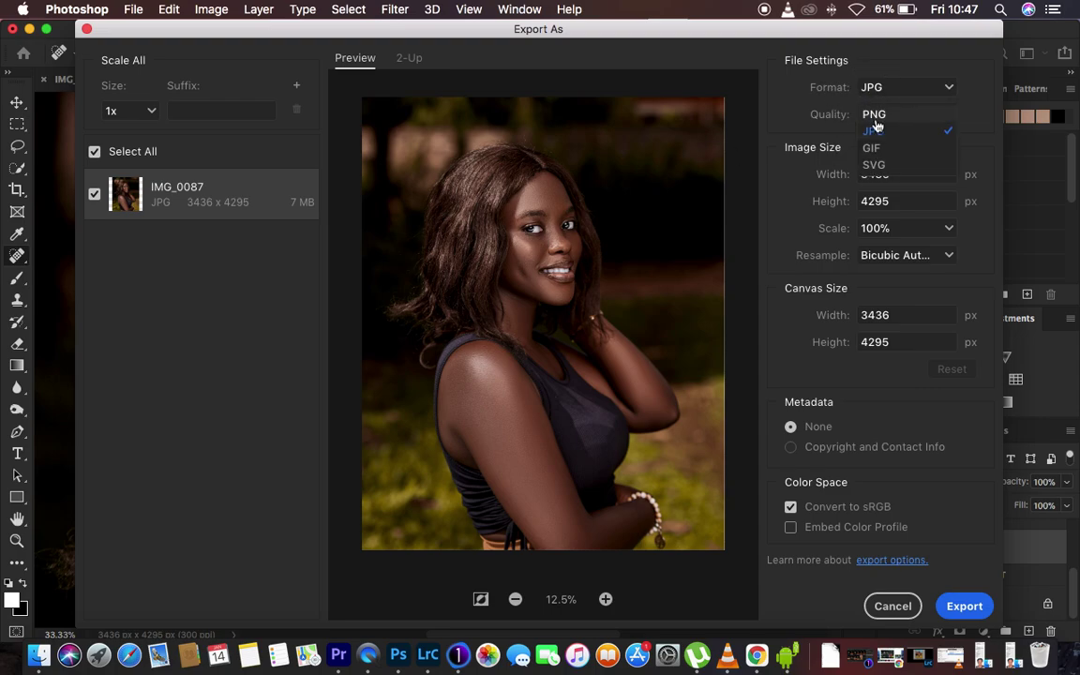
click(877, 131)
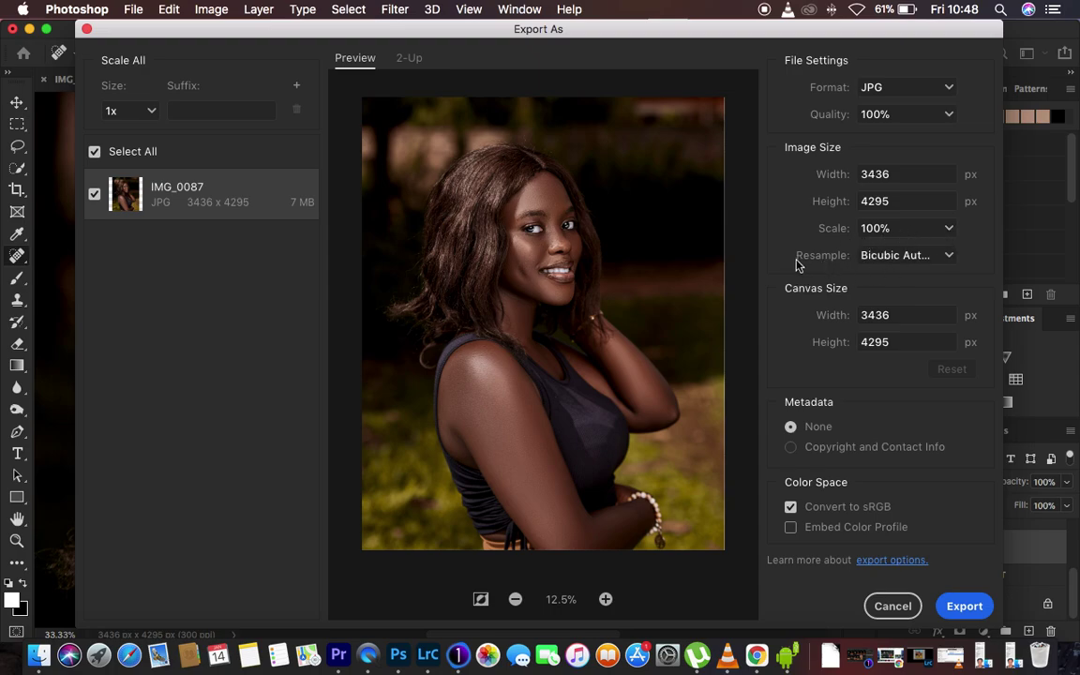
click(893, 264)
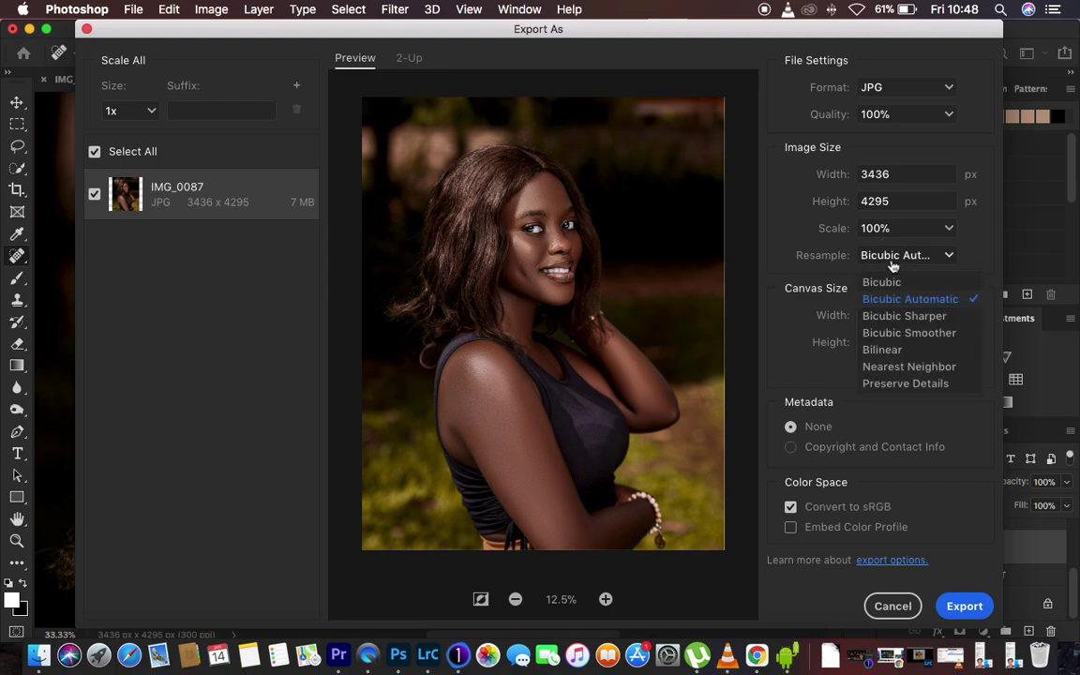
click(904, 319)
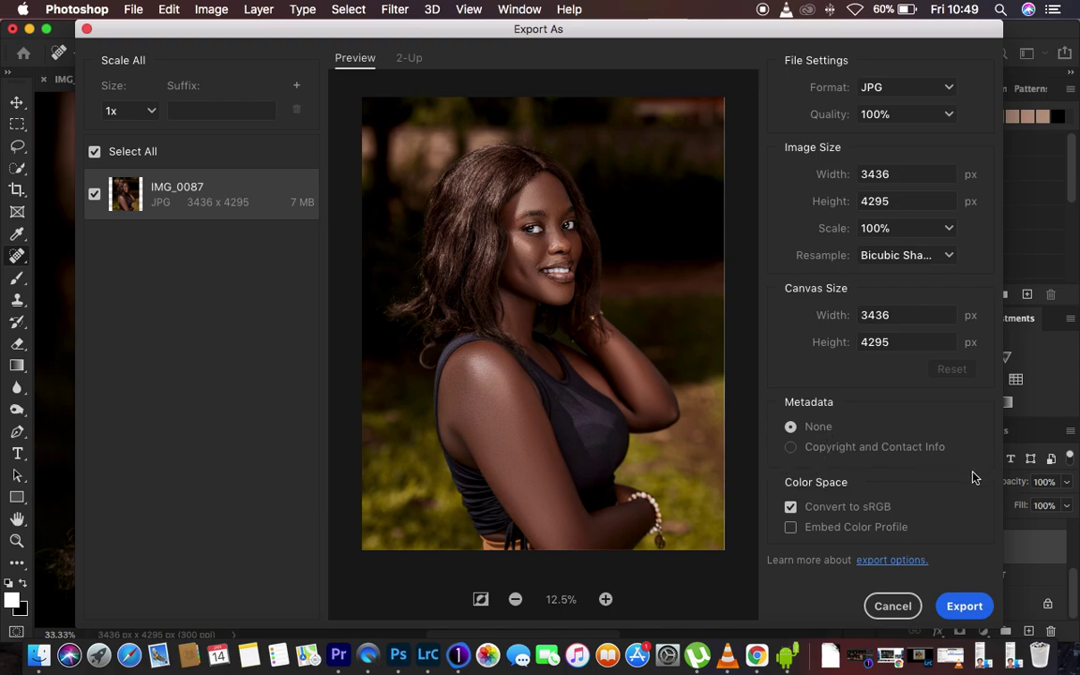
Embed the color profile and export the portrait to the Desktop as IMG_0087.jpg
click(790, 528)
click(958, 607)
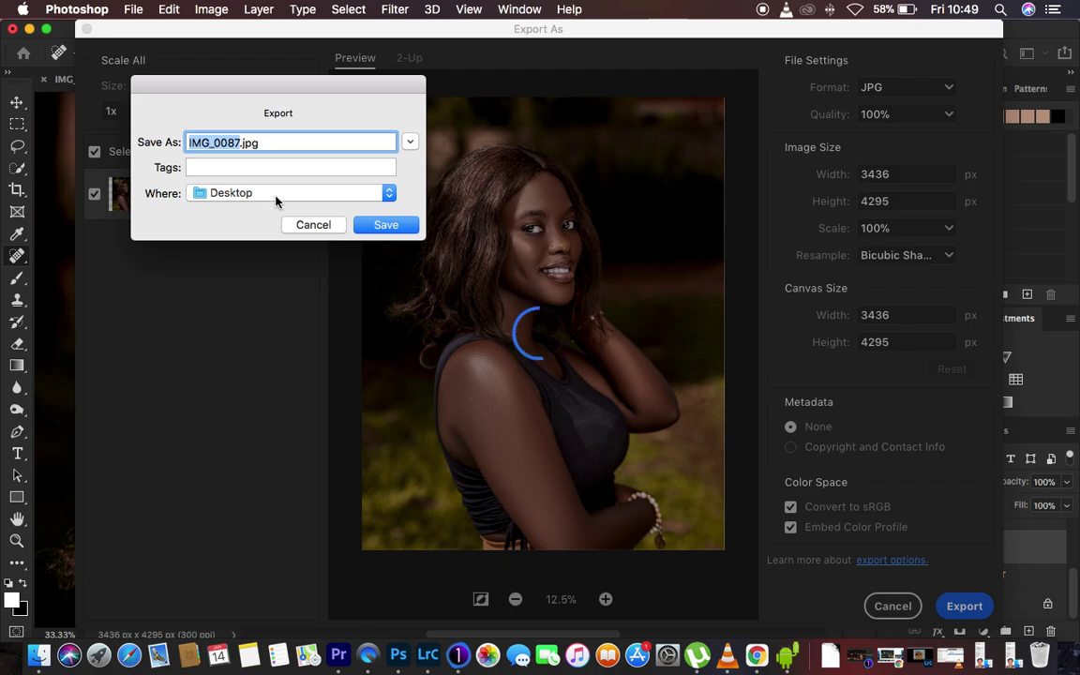
click(381, 229)
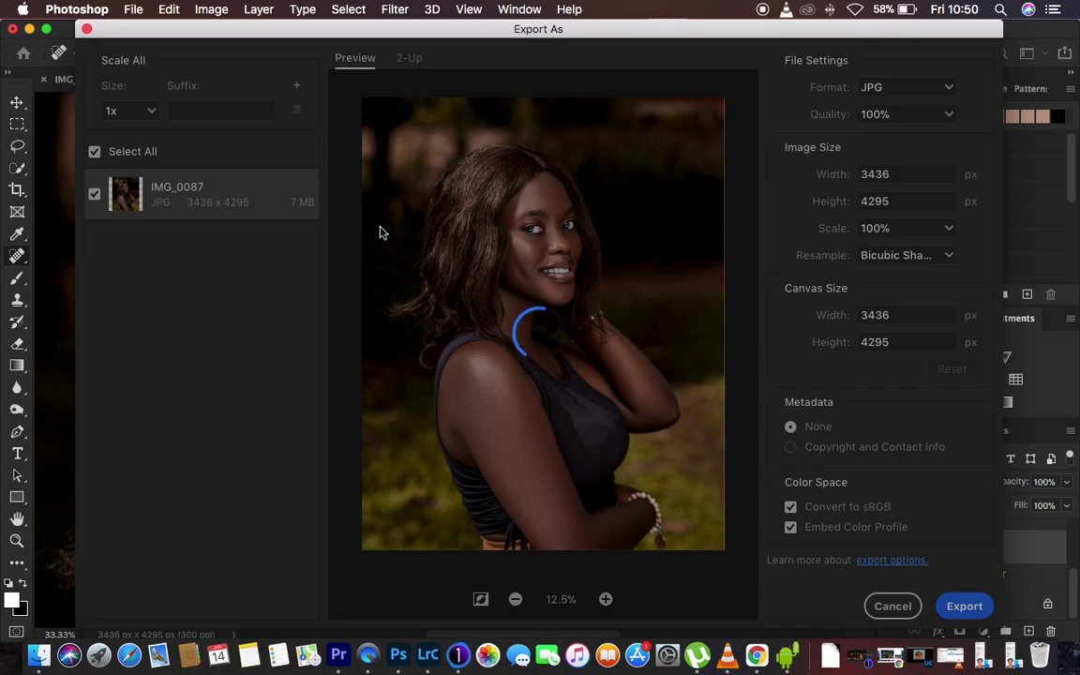
key(Escape)
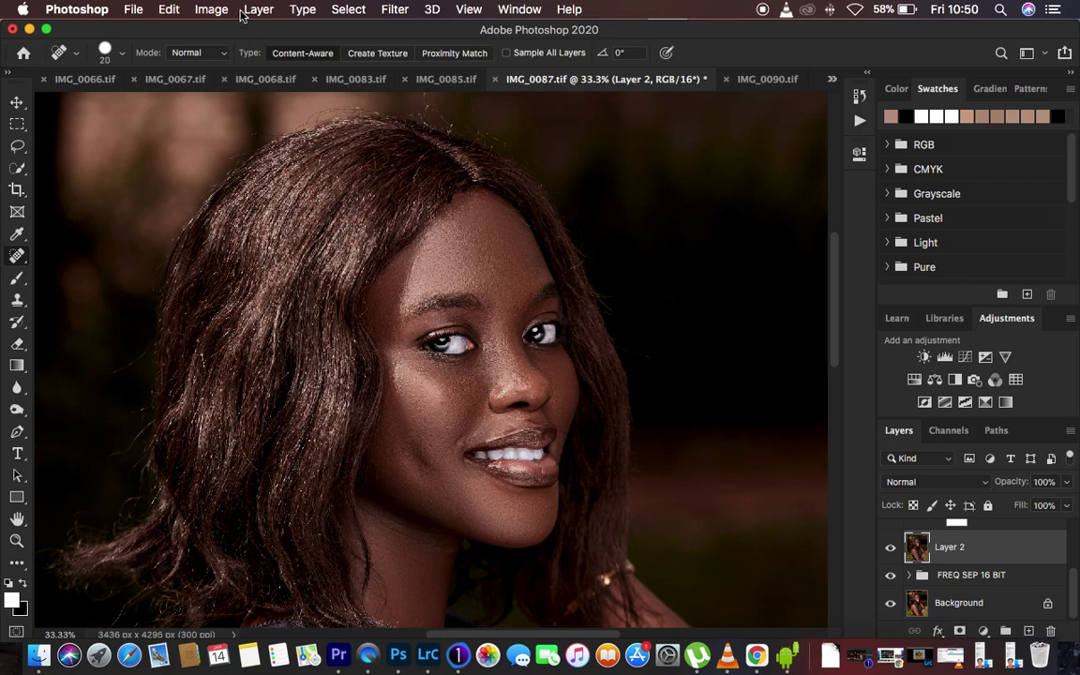
Review the Image Processor's options for batch-saving the open images as JPEG, including the destination folder, without running it
click(133, 12)
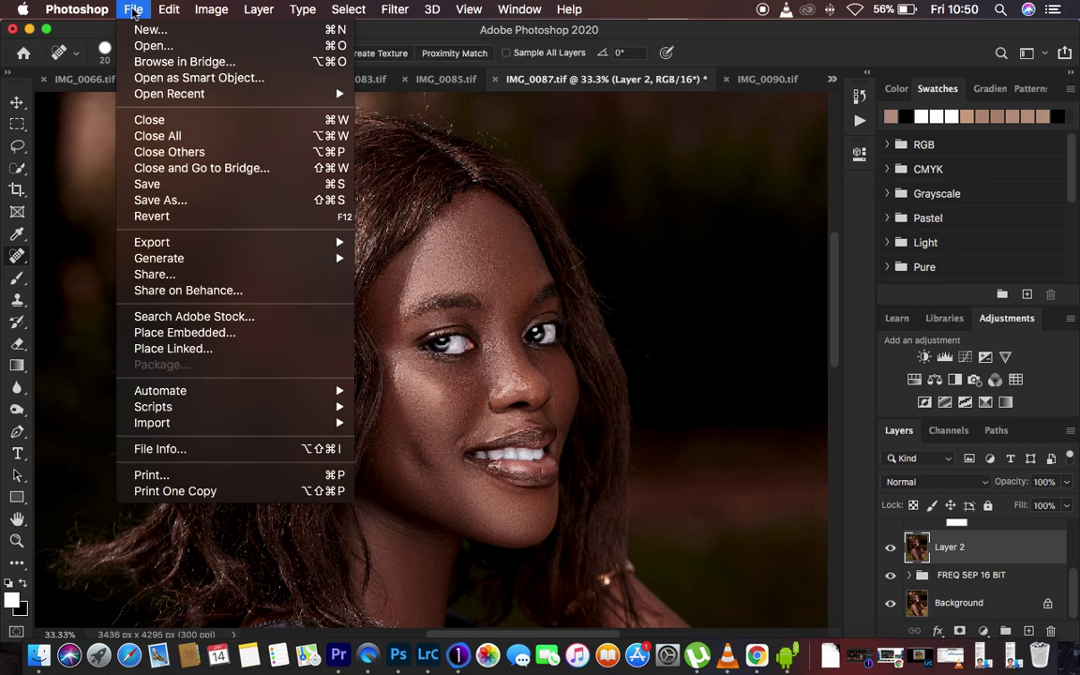
mouse_move(222, 414)
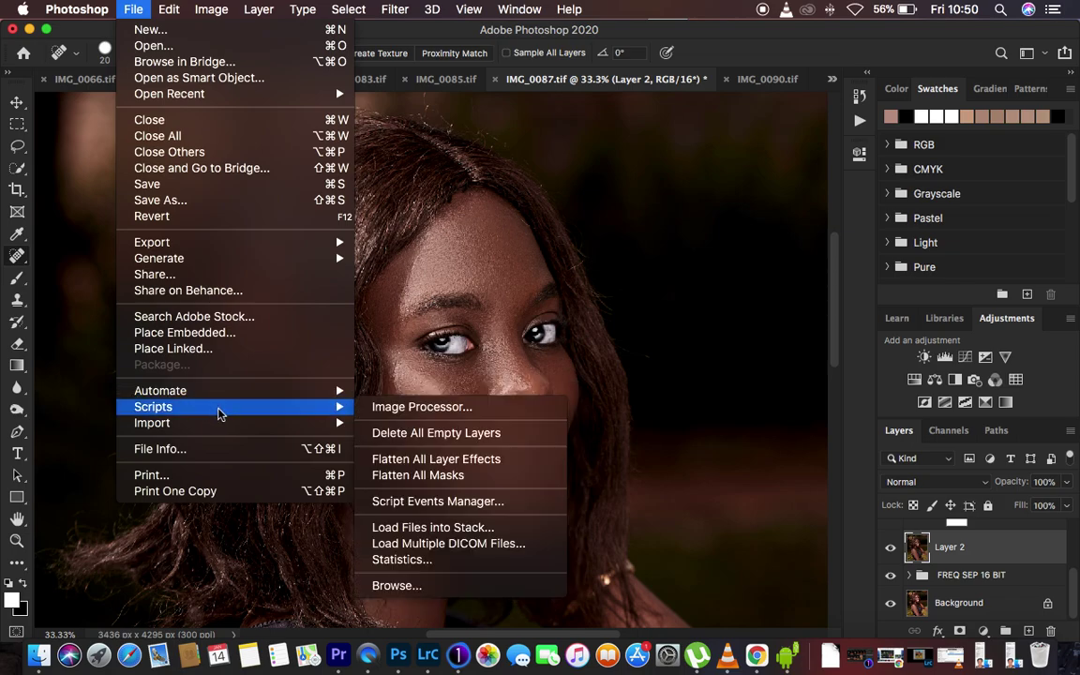
click(408, 406)
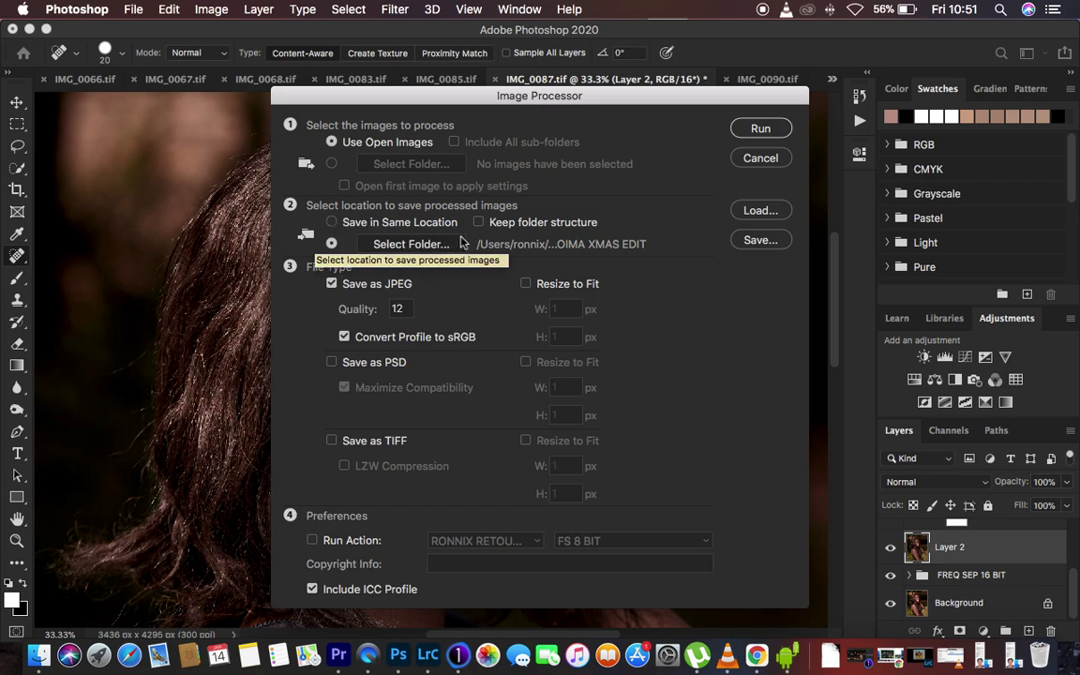
click(424, 246)
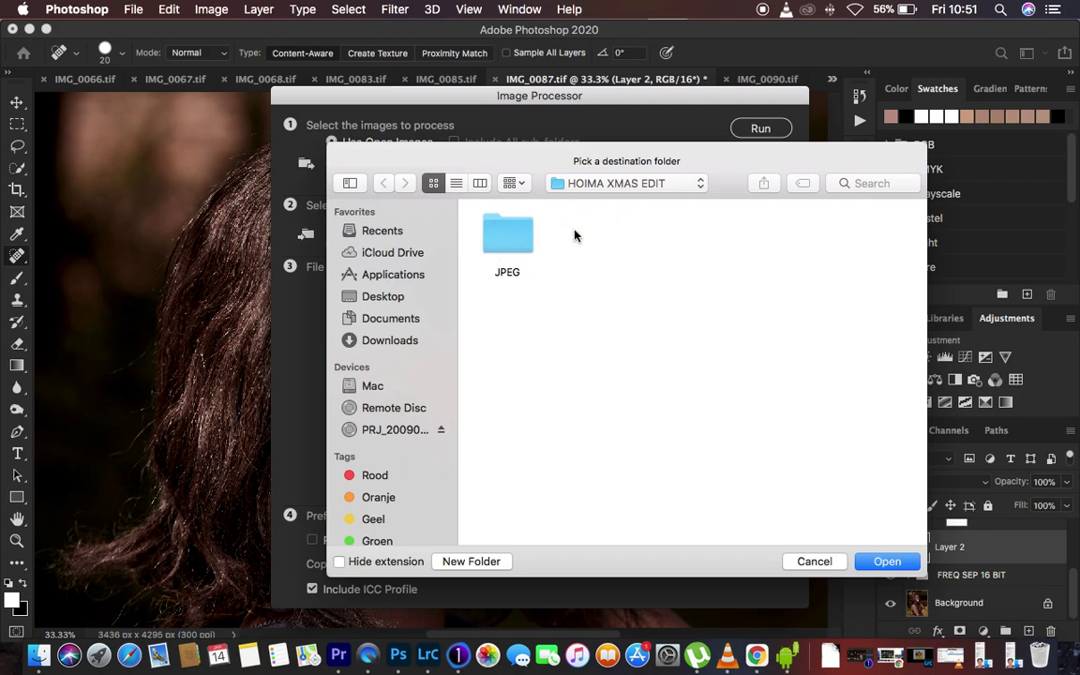
click(817, 562)
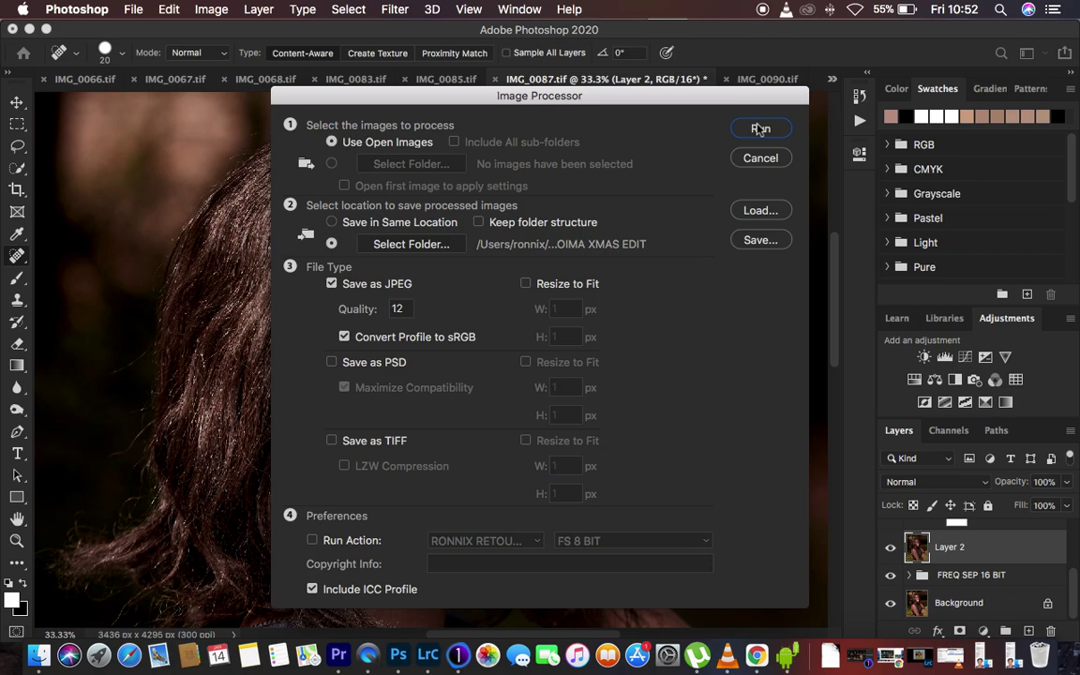
click(760, 158)
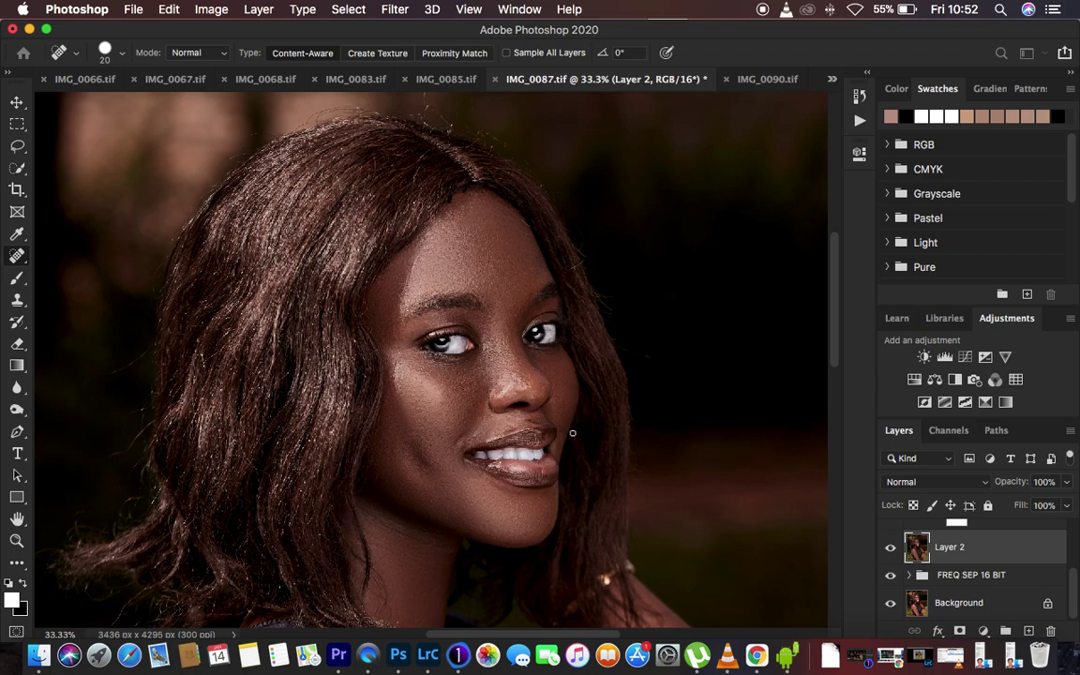
click(136, 10)
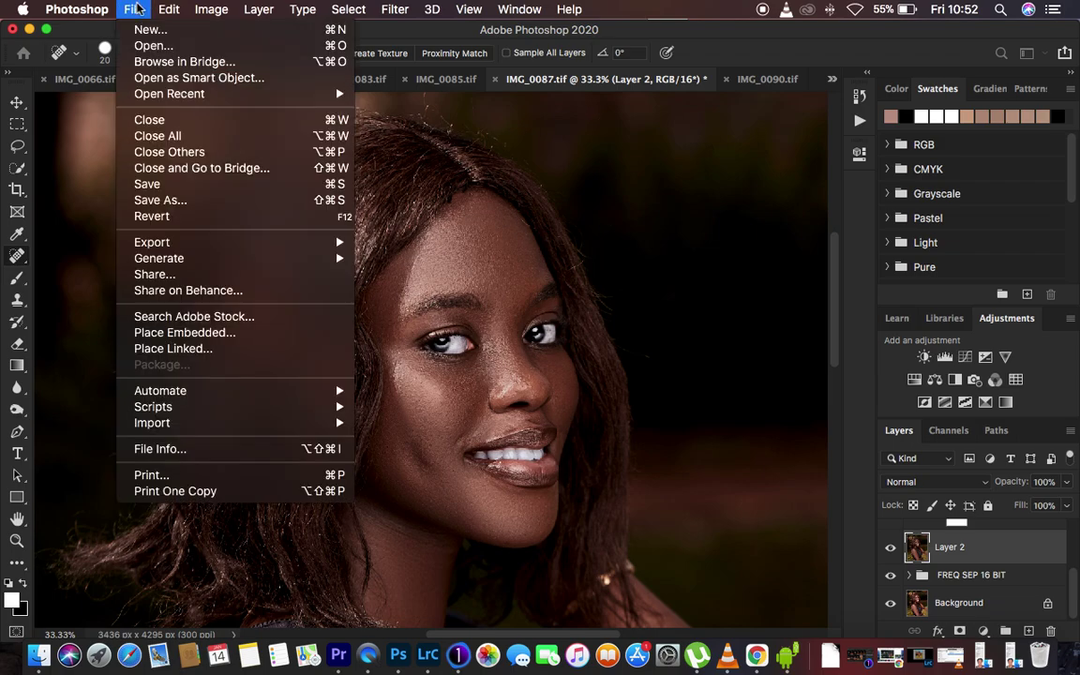
mouse_move(216, 243)
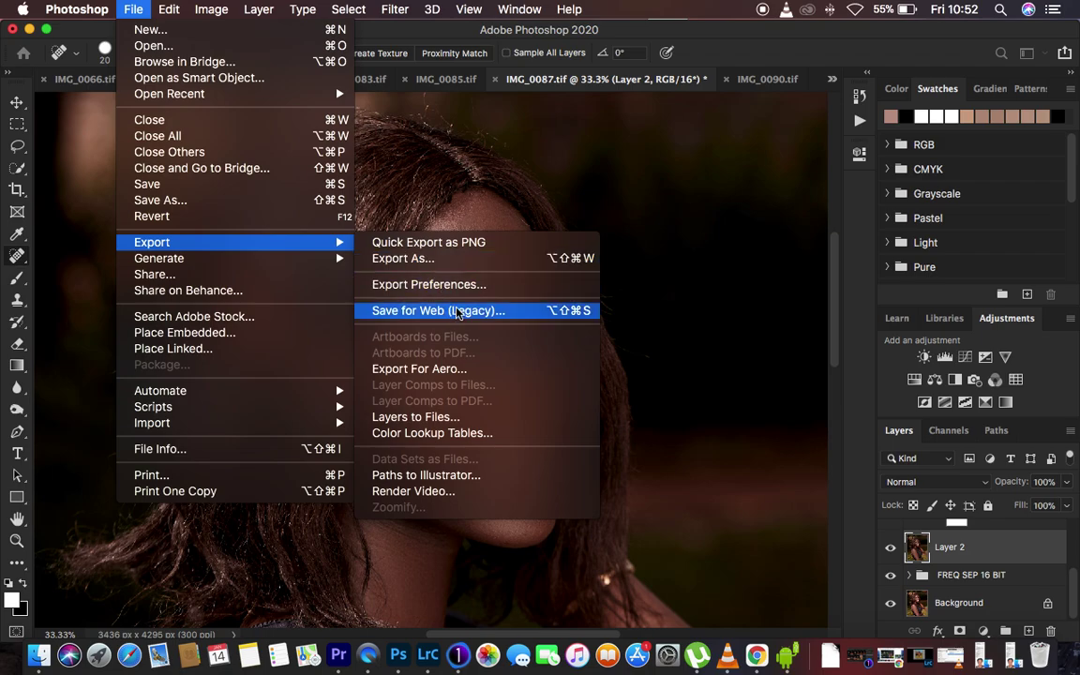
click(754, 262)
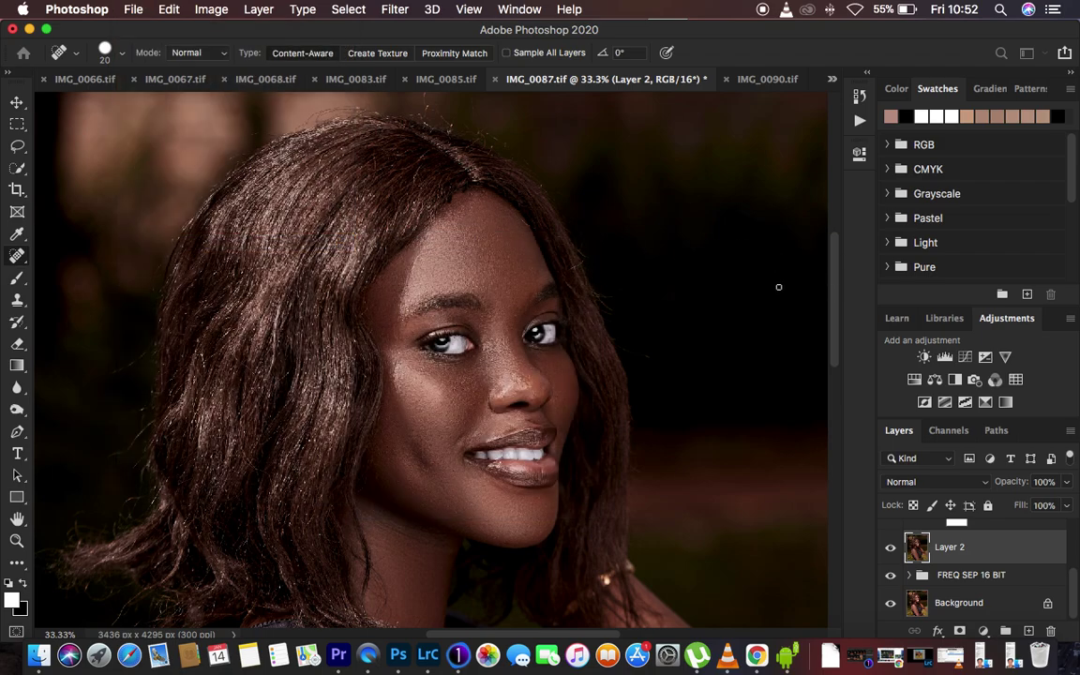